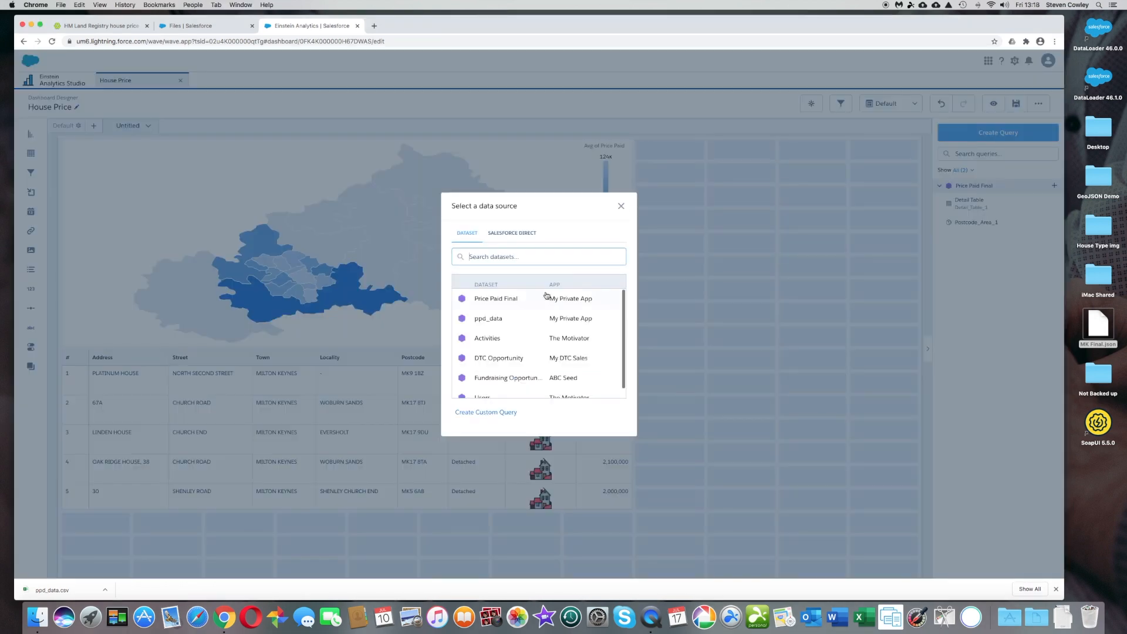
- Create a query on the Price Paid Final dataset and name it Building Type
left_click(546, 296)
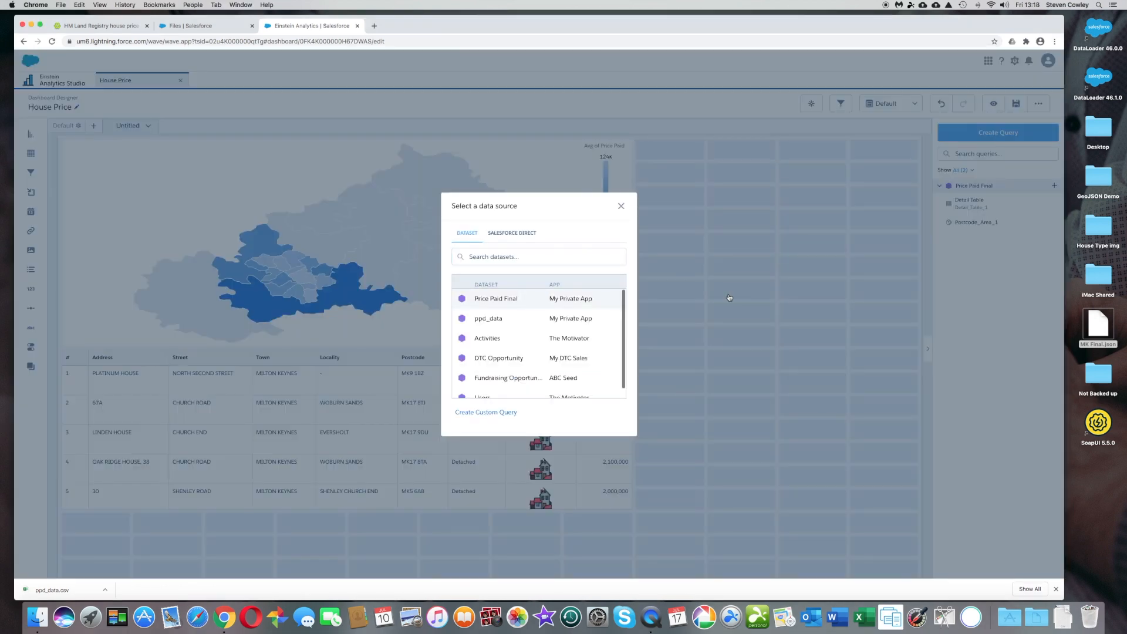
left_click(576, 300)
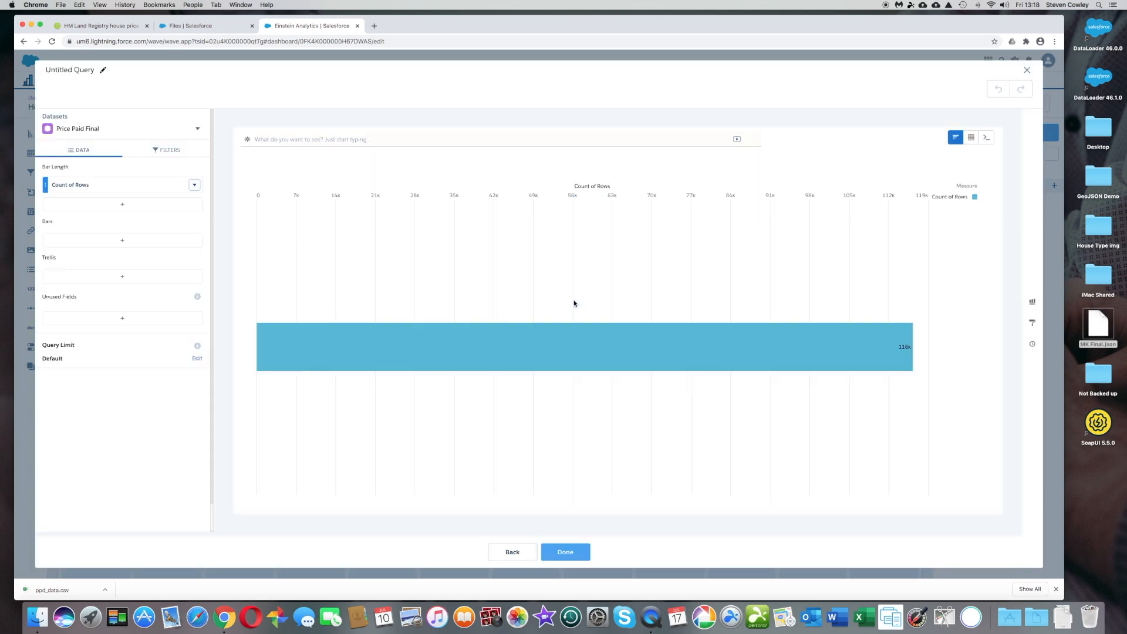
left_click(102, 69)
type("Building Type")
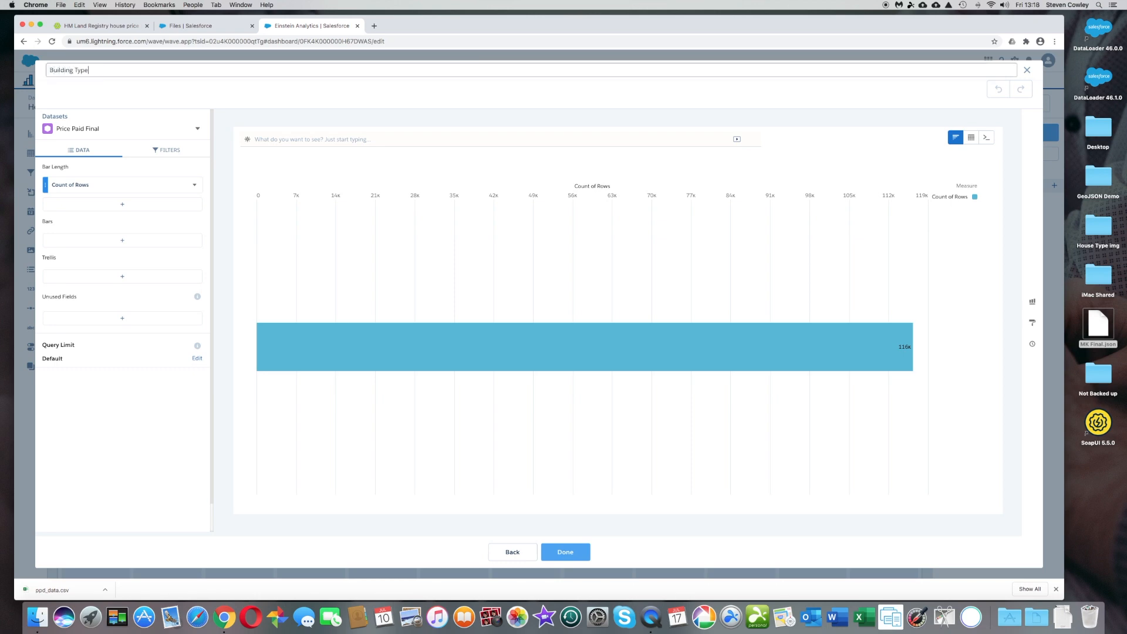
- Group the bars by Building Type and set the bar length to the median of Price Paid
left_click(122, 245)
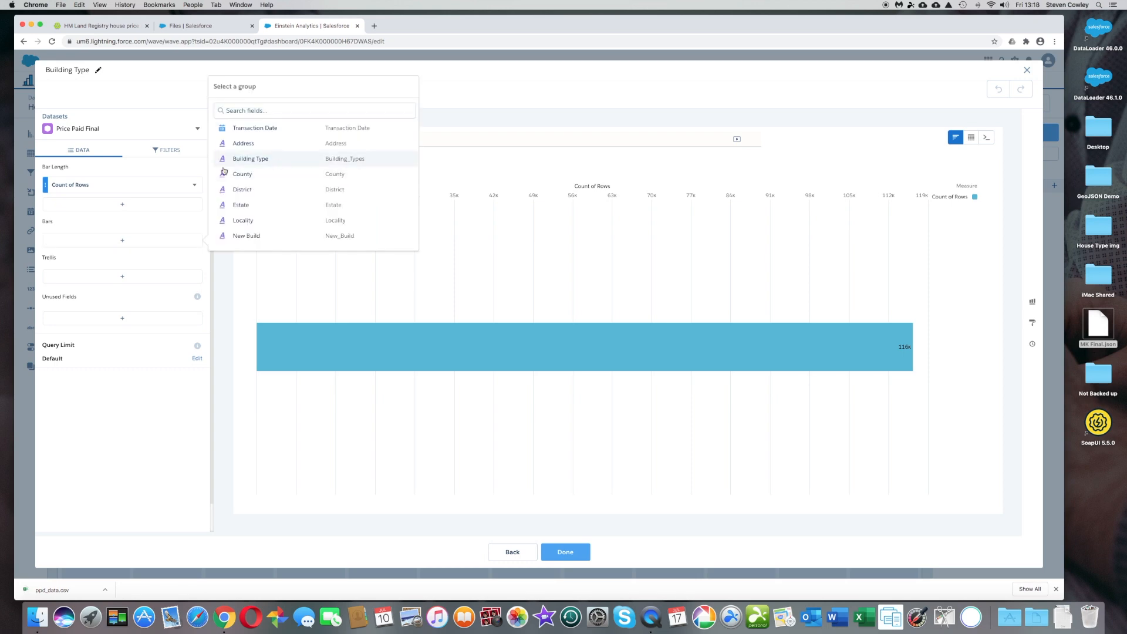
left_click(328, 159)
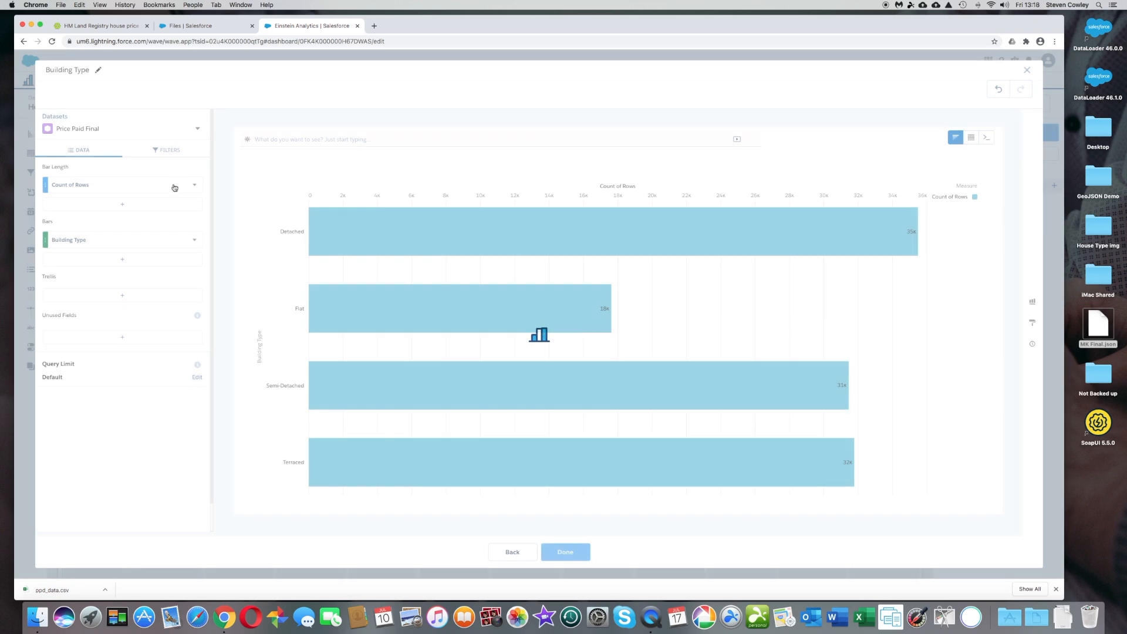
left_click(146, 186)
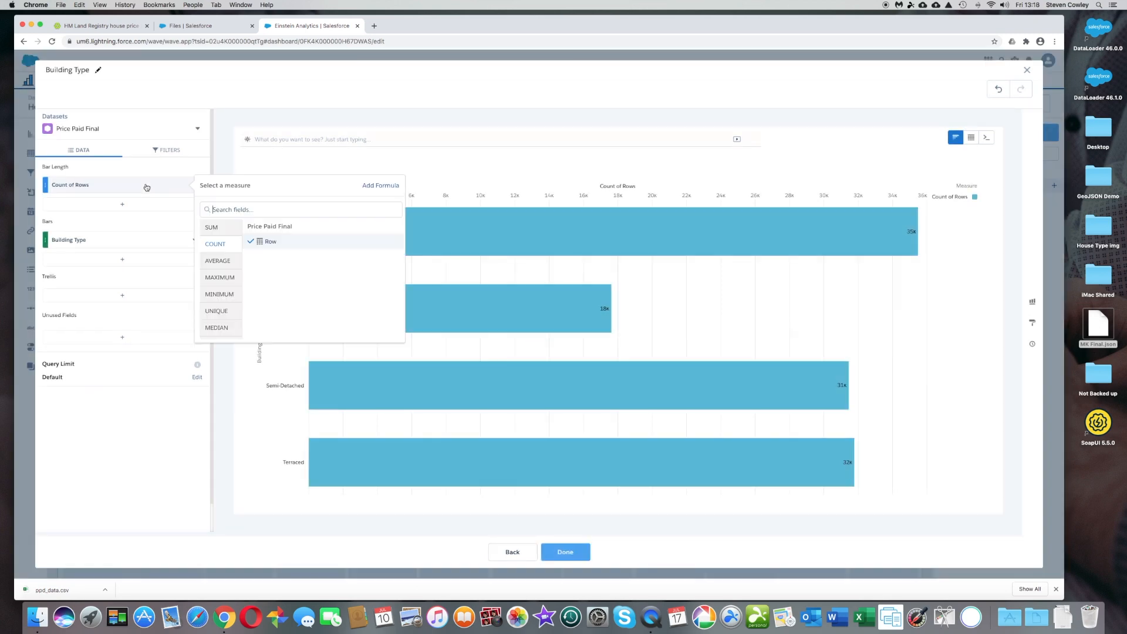
left_click(218, 327)
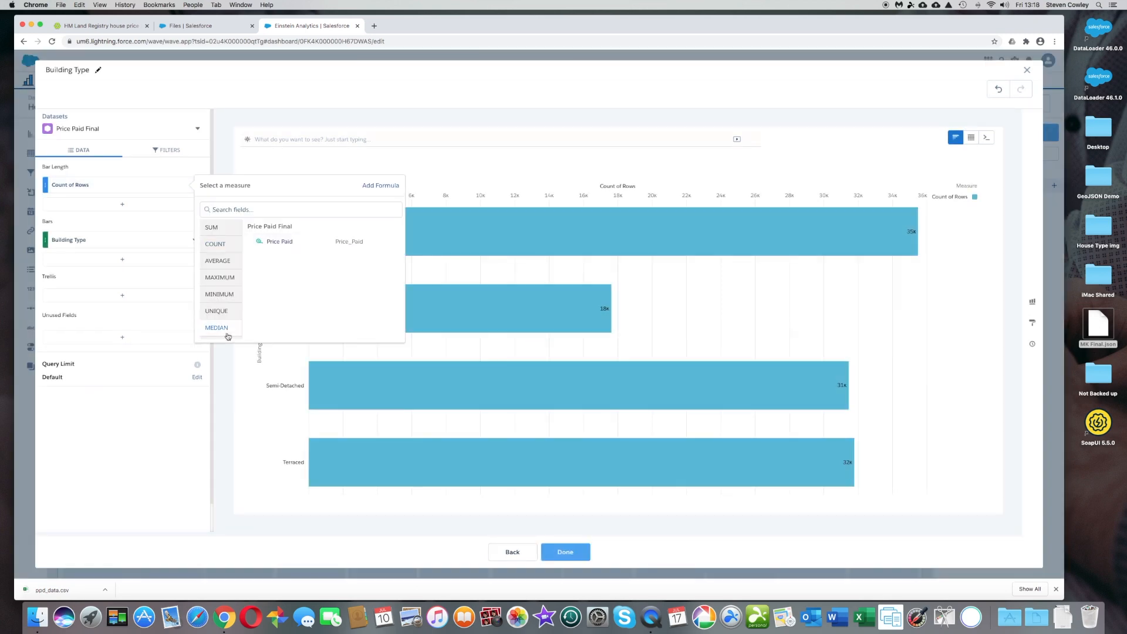
left_click(297, 244)
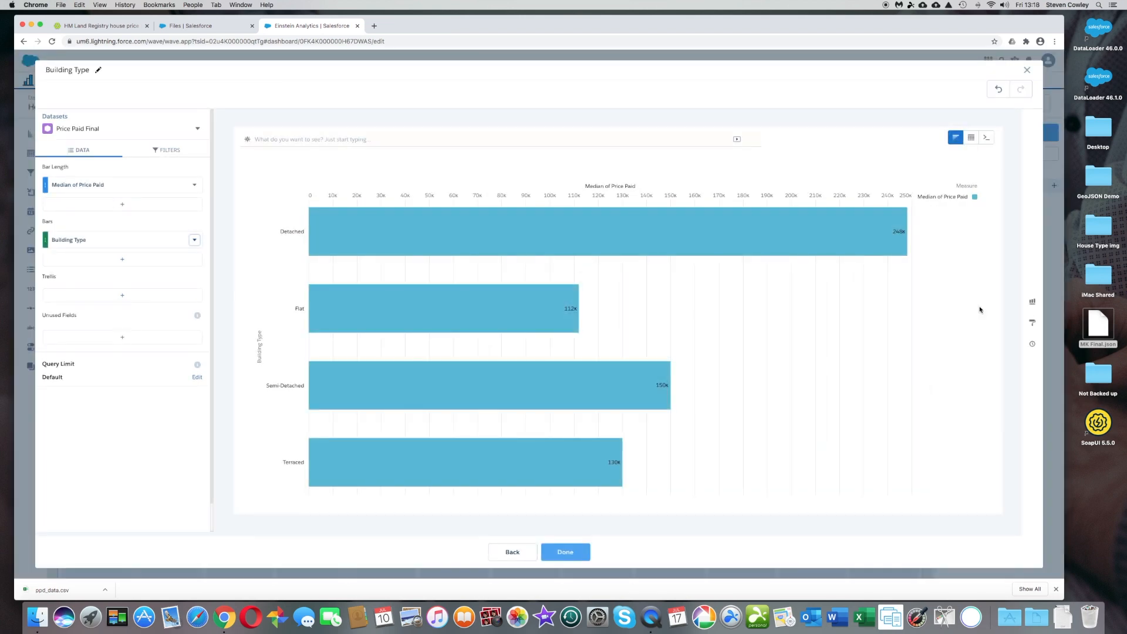
- Change the chart type to Polar Gauge and expand its Polar Gauge formatting options
left_click(1032, 303)
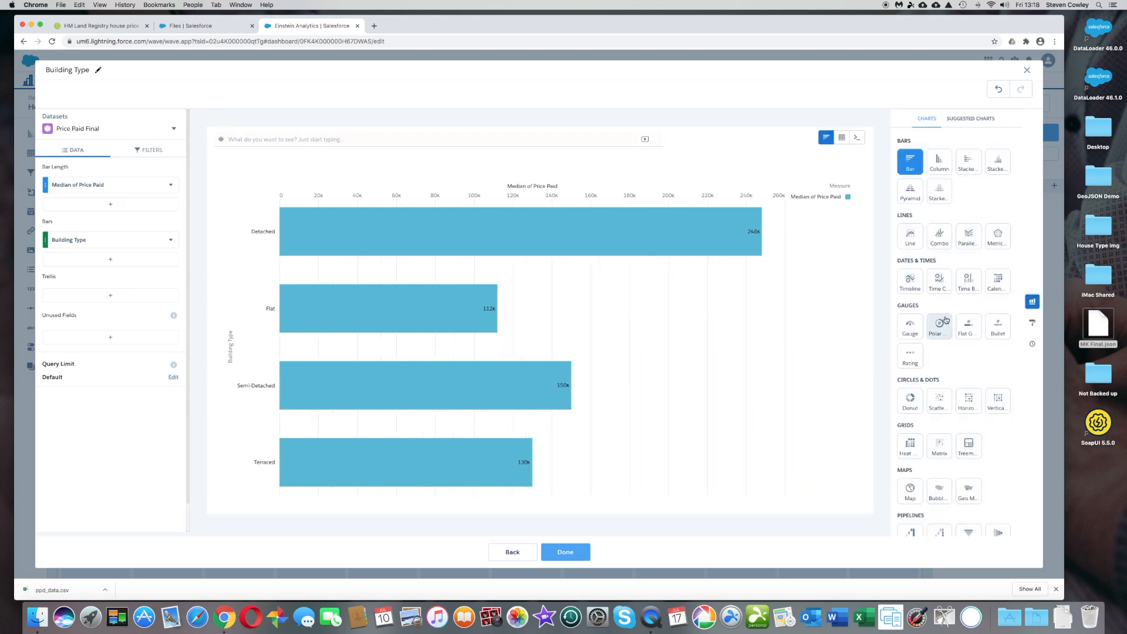
left_click(940, 326)
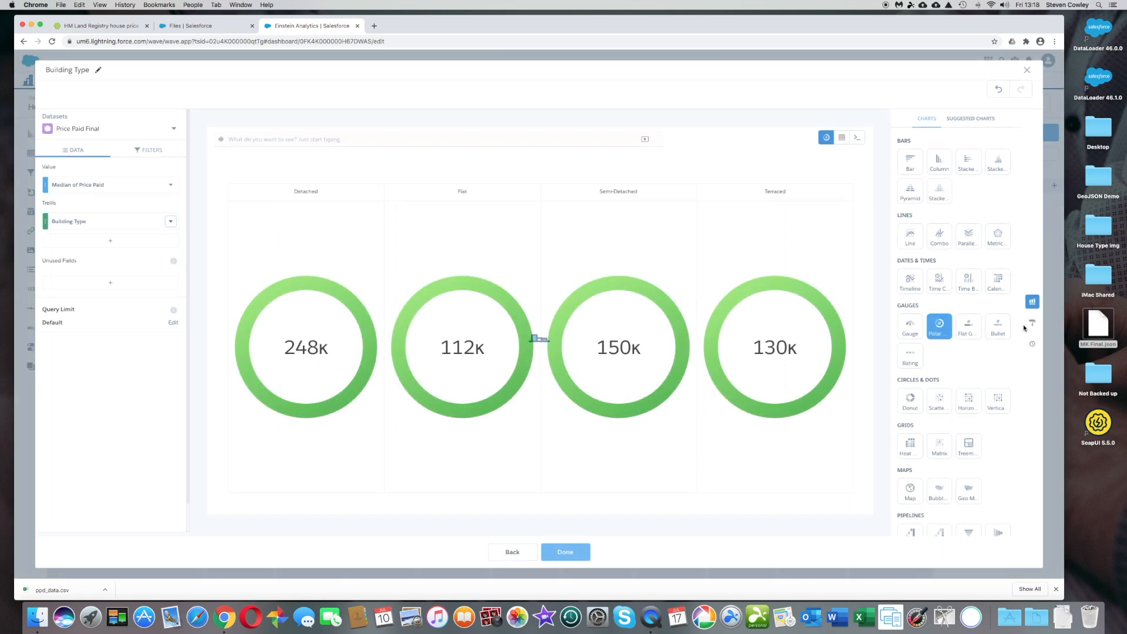
left_click(1033, 325)
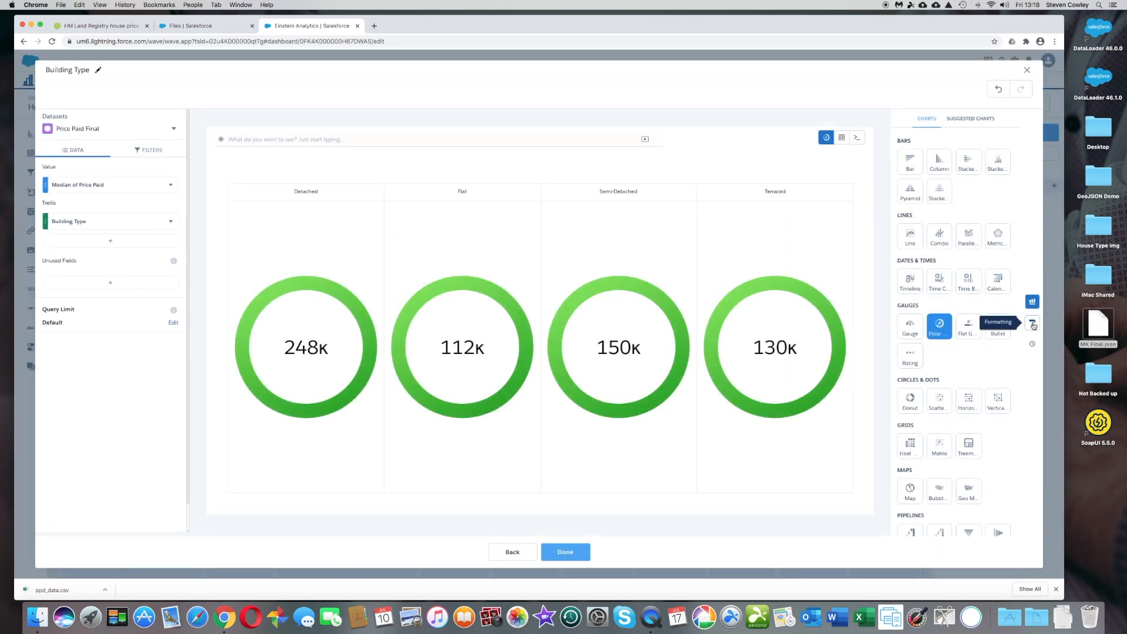
left_click(920, 362)
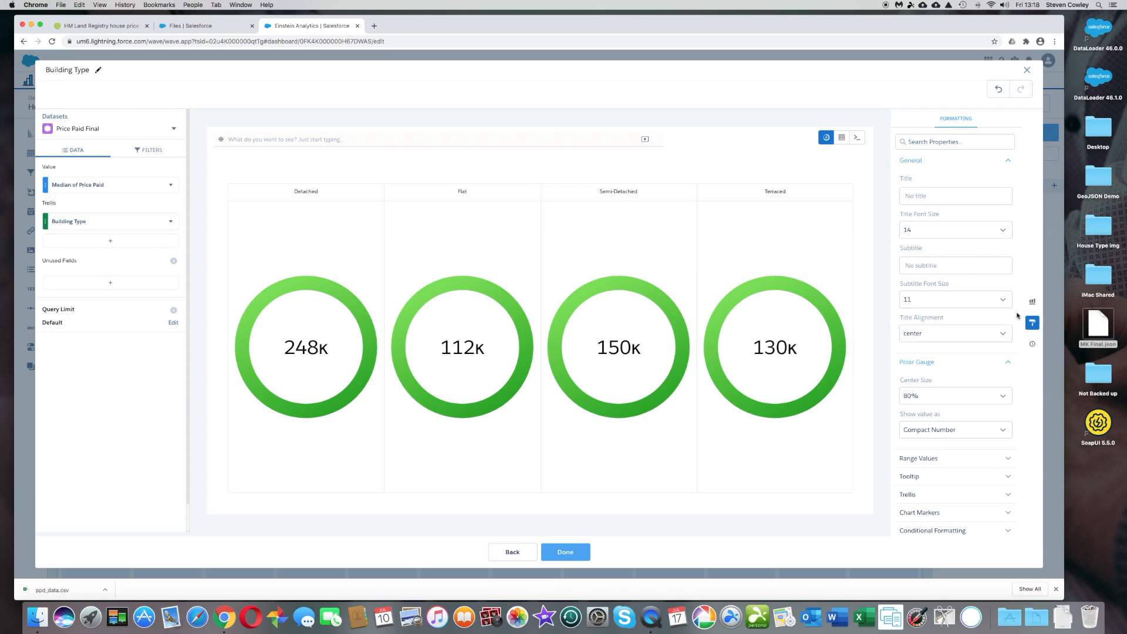
- Add first('img') as 'img', before the median expression in the SAQL foreach line and run the query
left_click(860, 141)
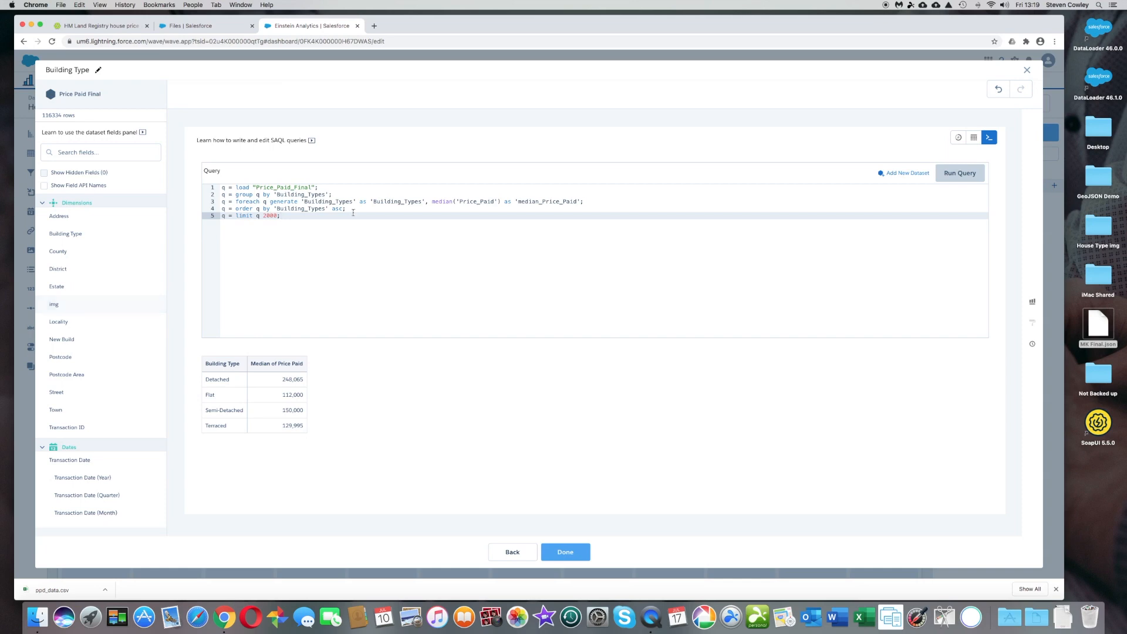
left_click(431, 202)
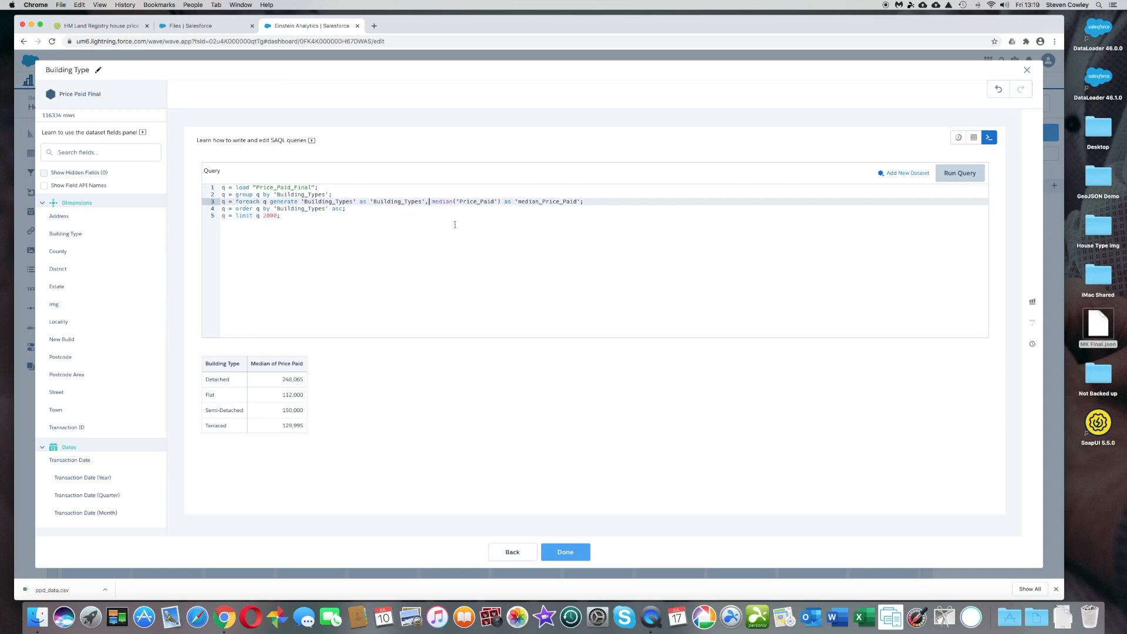
type("first ")
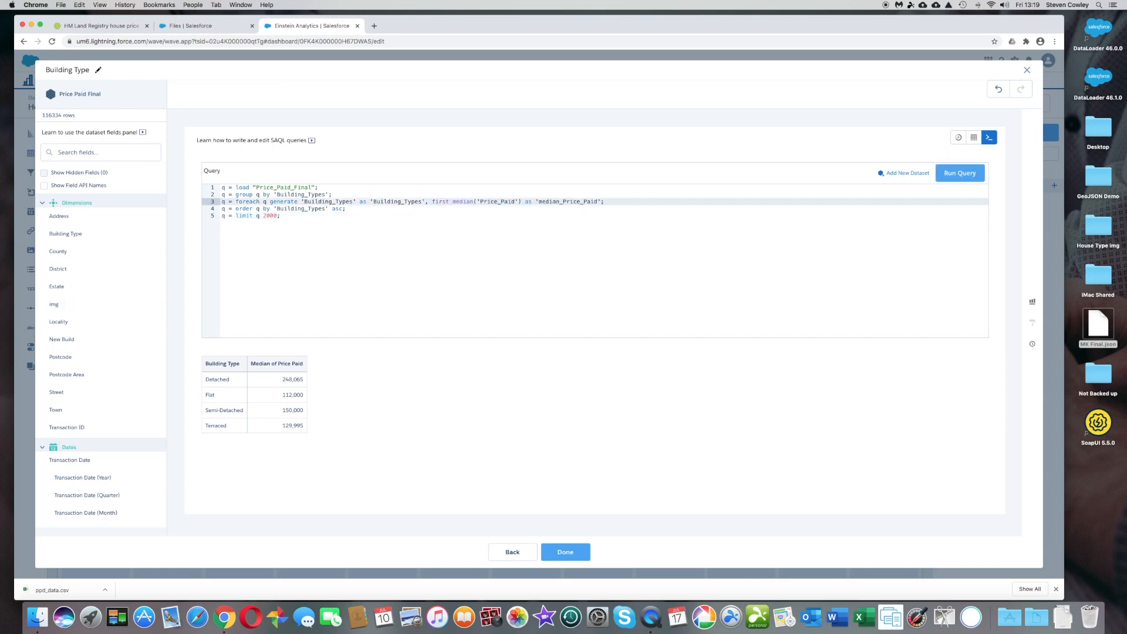
type("('img') as 'img'")
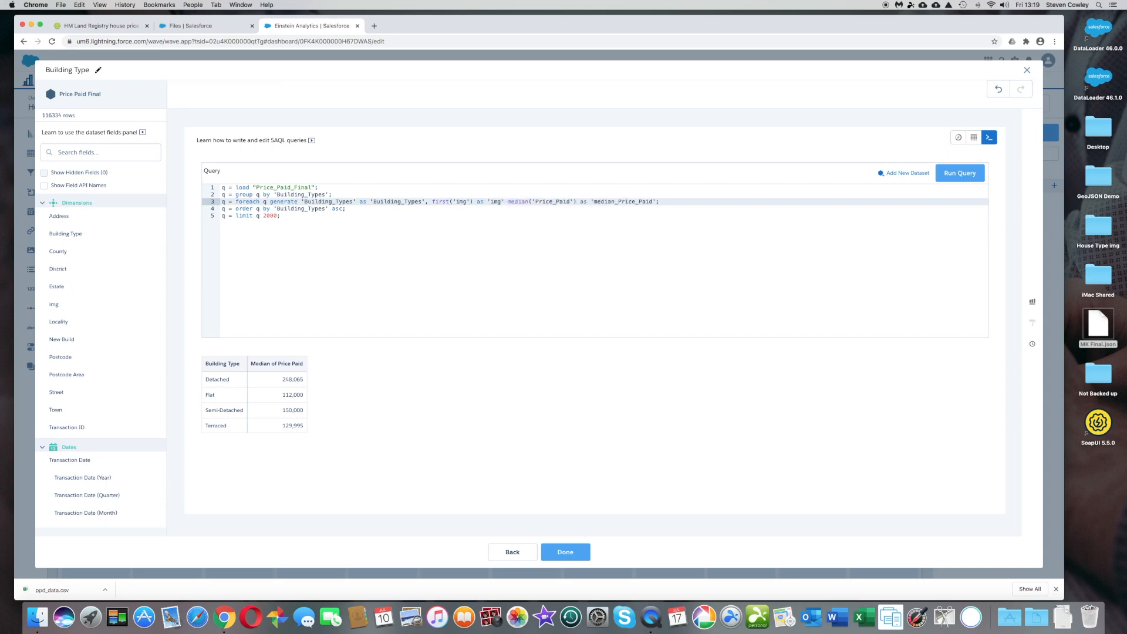
type(",")
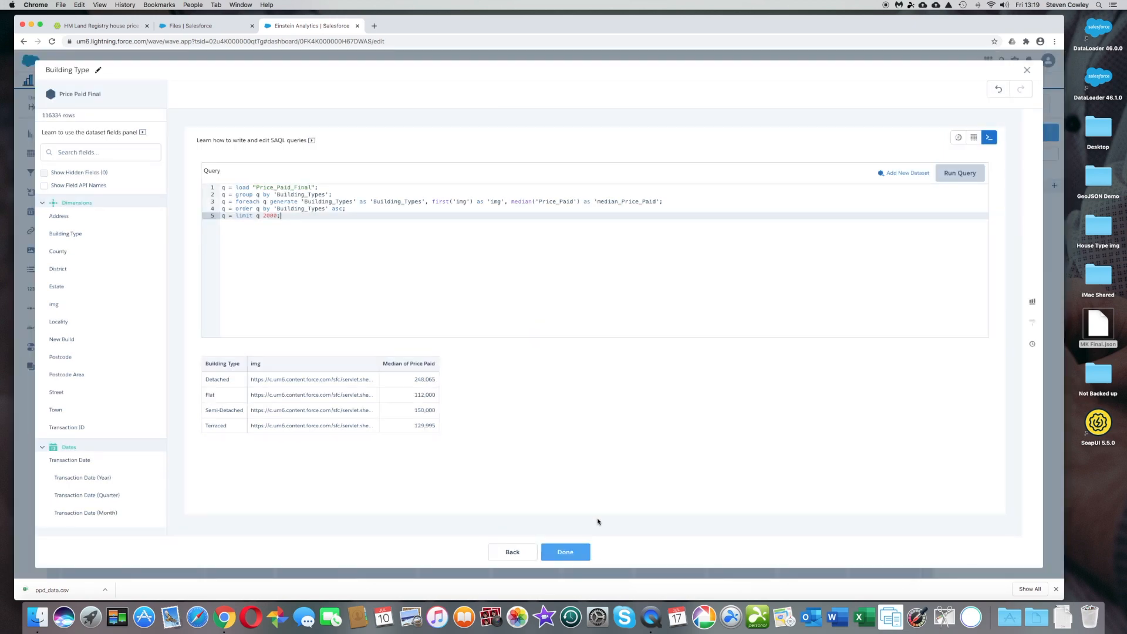
- Return to the chart and turn on icons for the polar gauges, with img as source and Fit in shape as fit mode
left_click(958, 138)
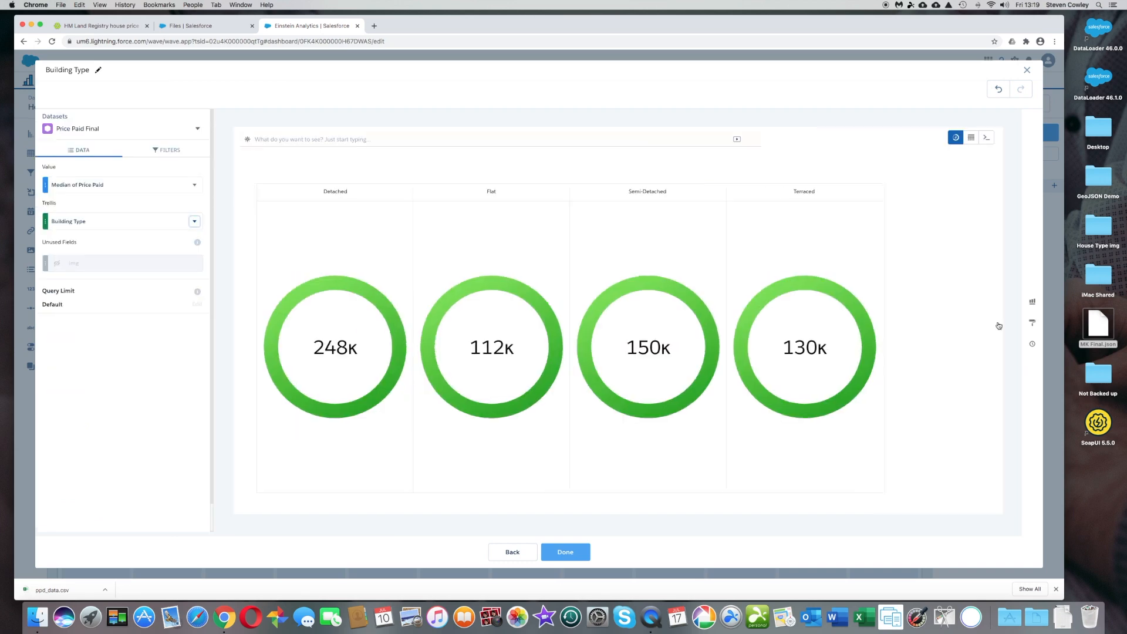
left_click(1032, 324)
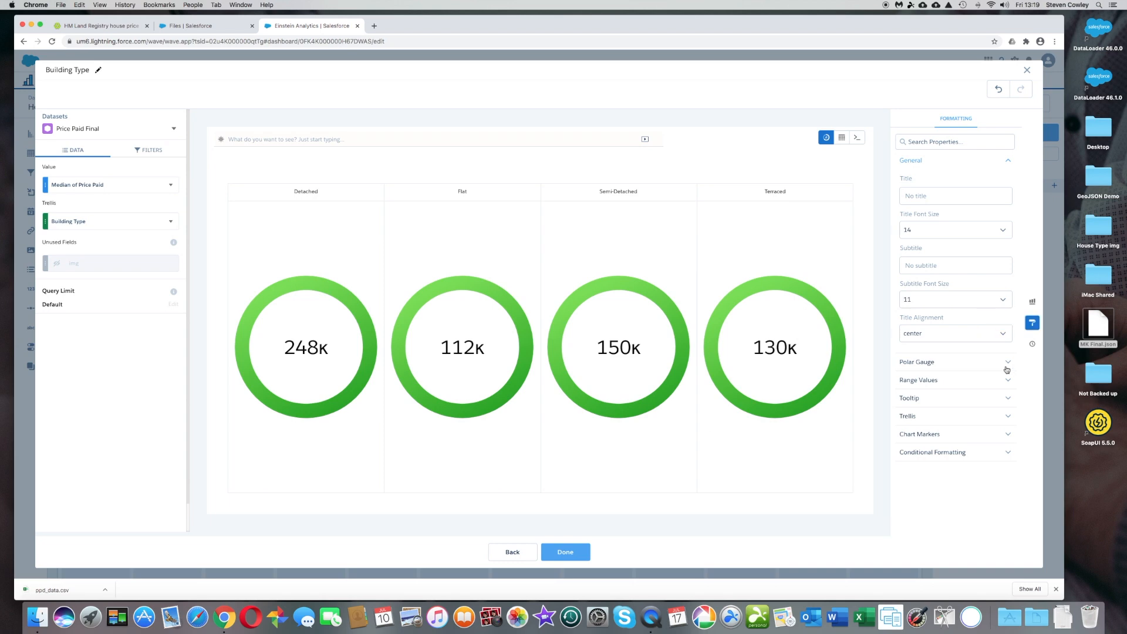
left_click(1008, 365)
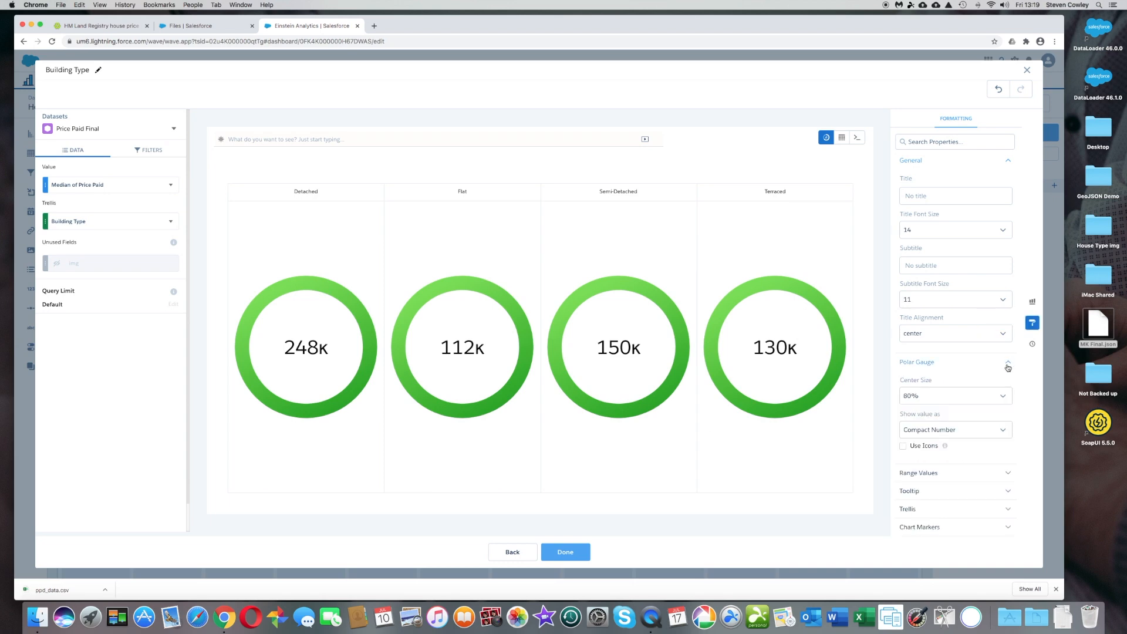
left_click(903, 446)
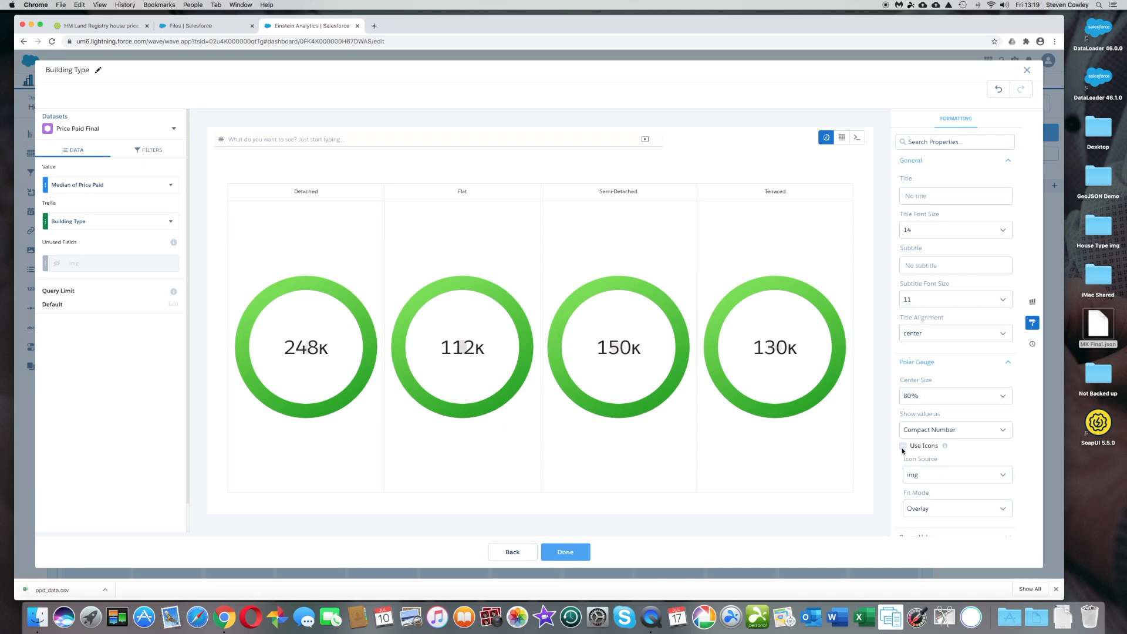
left_click(965, 508)
scroll(965, 519, "down", 2)
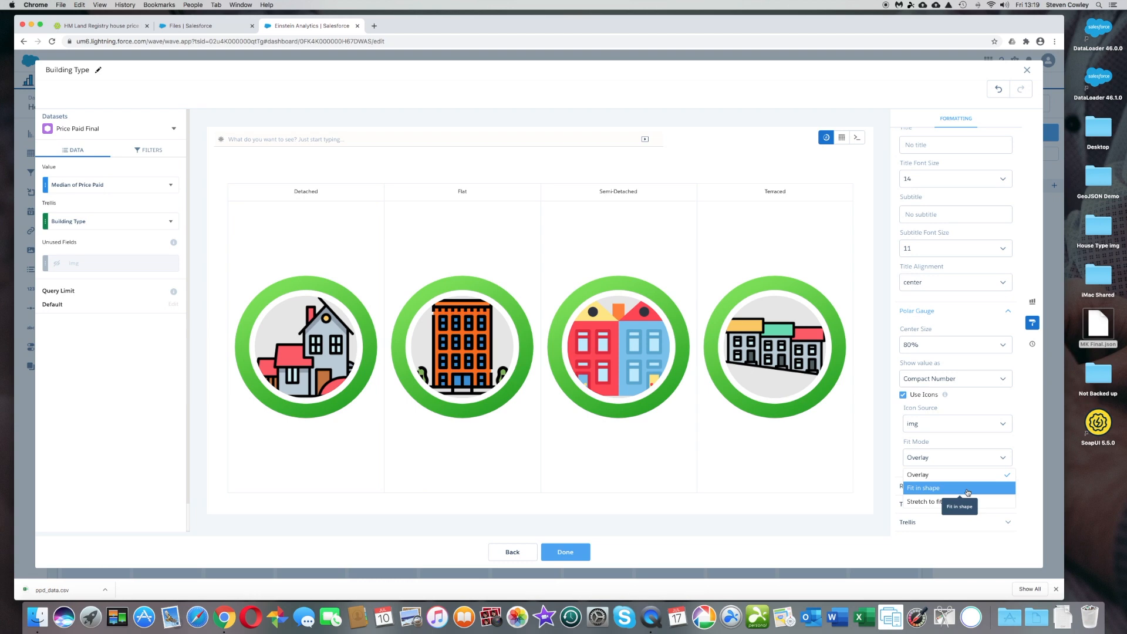
left_click(967, 491)
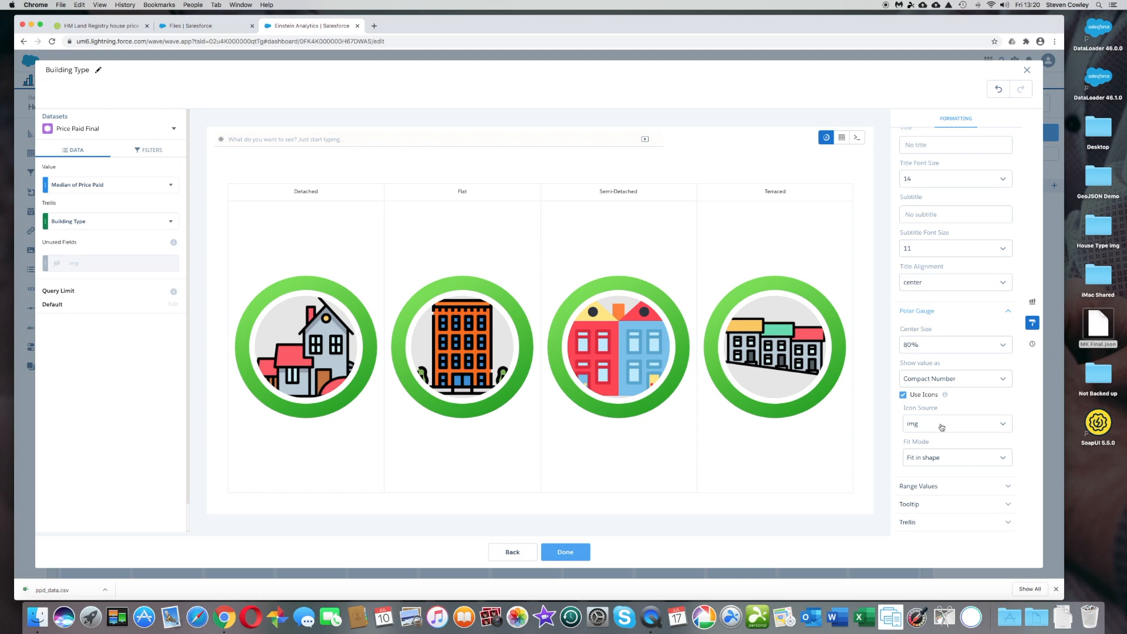
- Set the trellis type to Vertical and finish the Building Type query
scroll(953, 455, "down", 1)
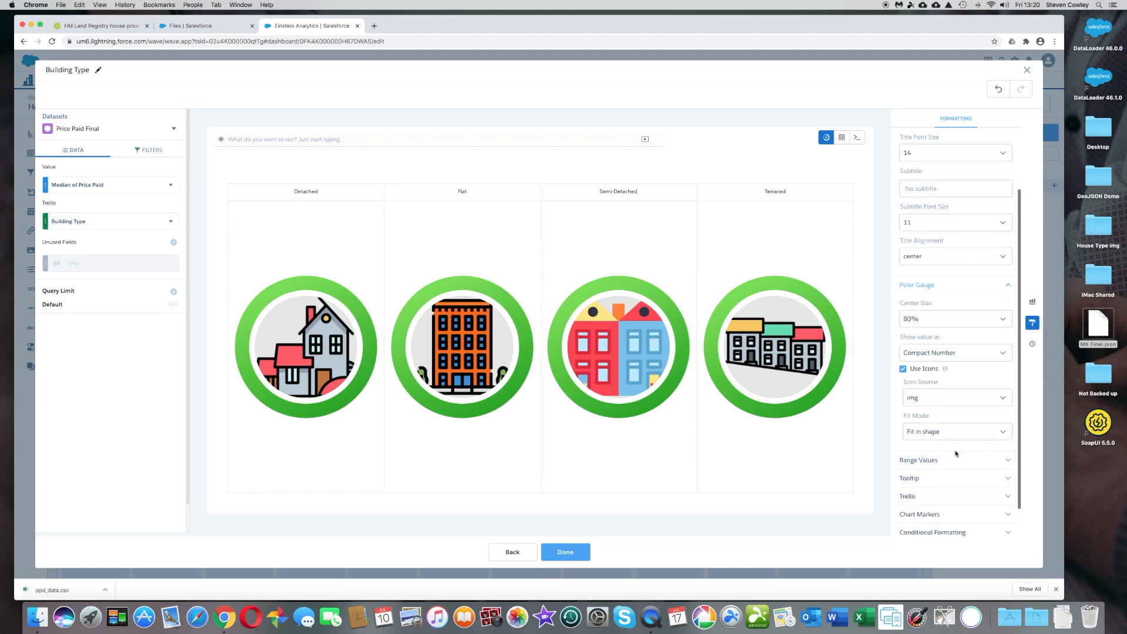
left_click(947, 500)
scroll(948, 502, "down", 3)
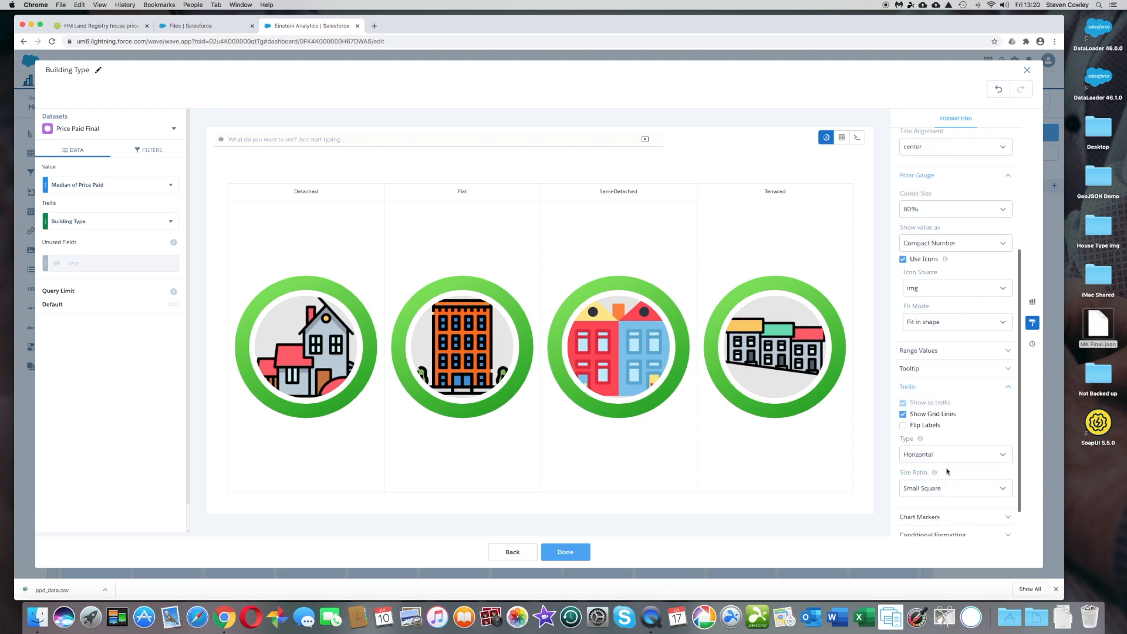
left_click(949, 455)
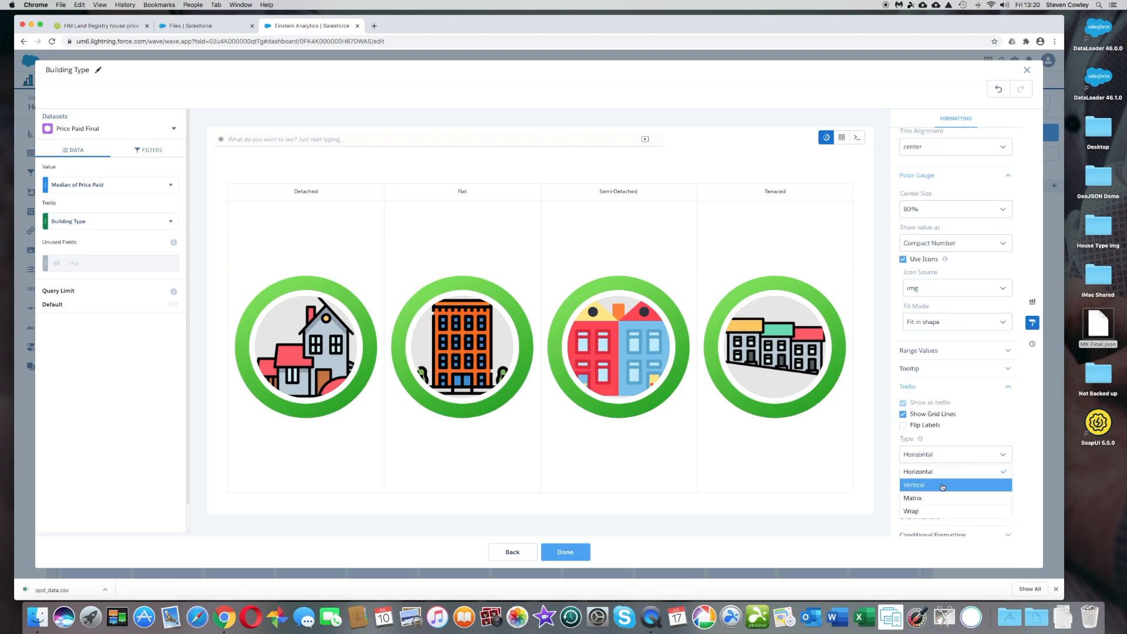
left_click(942, 484)
scroll(1016, 450, "down", 1)
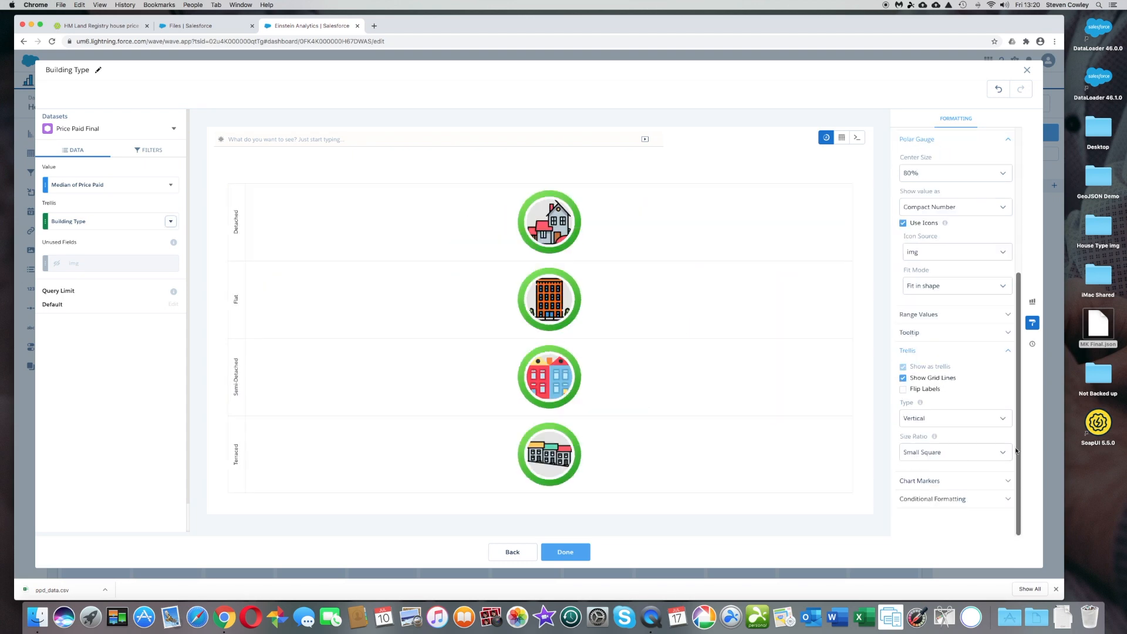
left_click(573, 553)
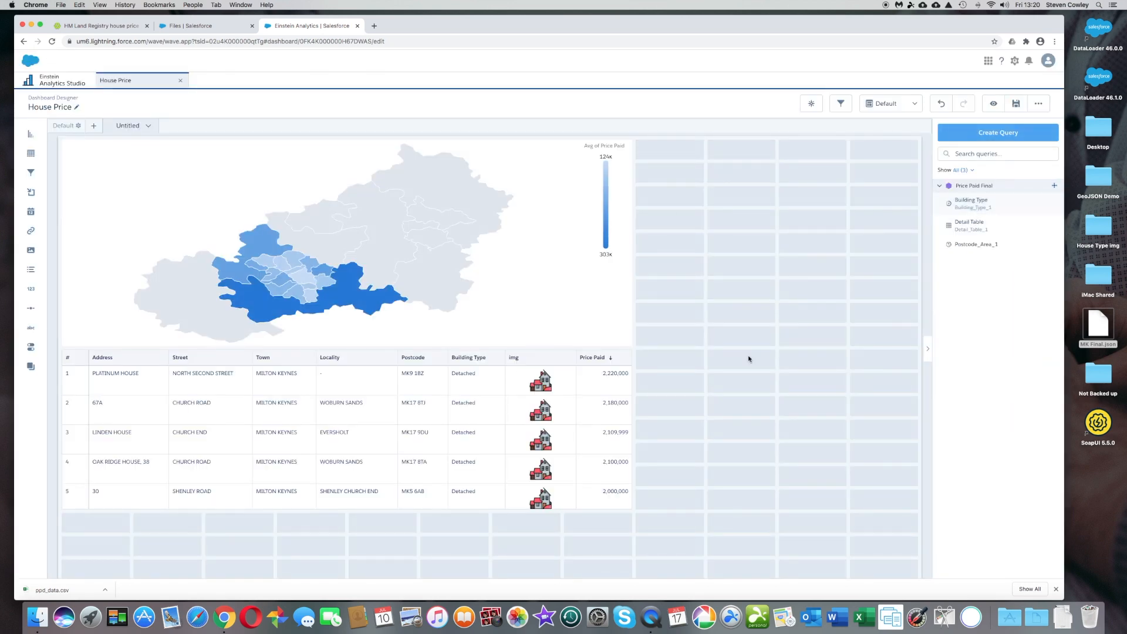
- Place the Building Type chart beside the map on the dashboard, one grid column wide and as tall as the map
left_click_drag(970, 203, 681, 333)
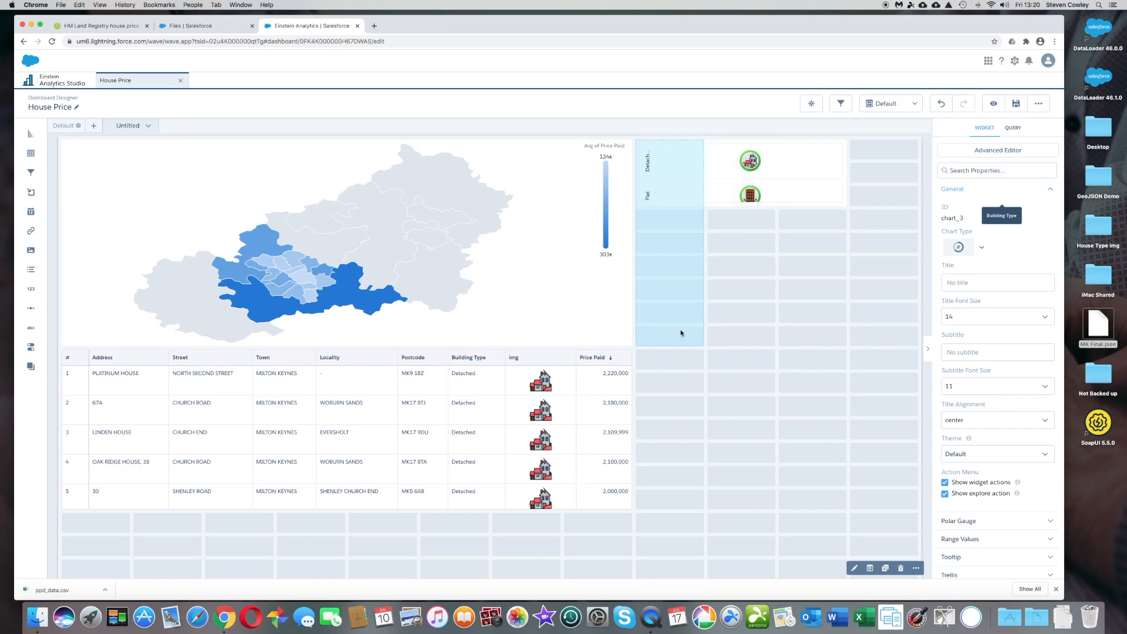
left_click_drag(767, 329, 767, 330)
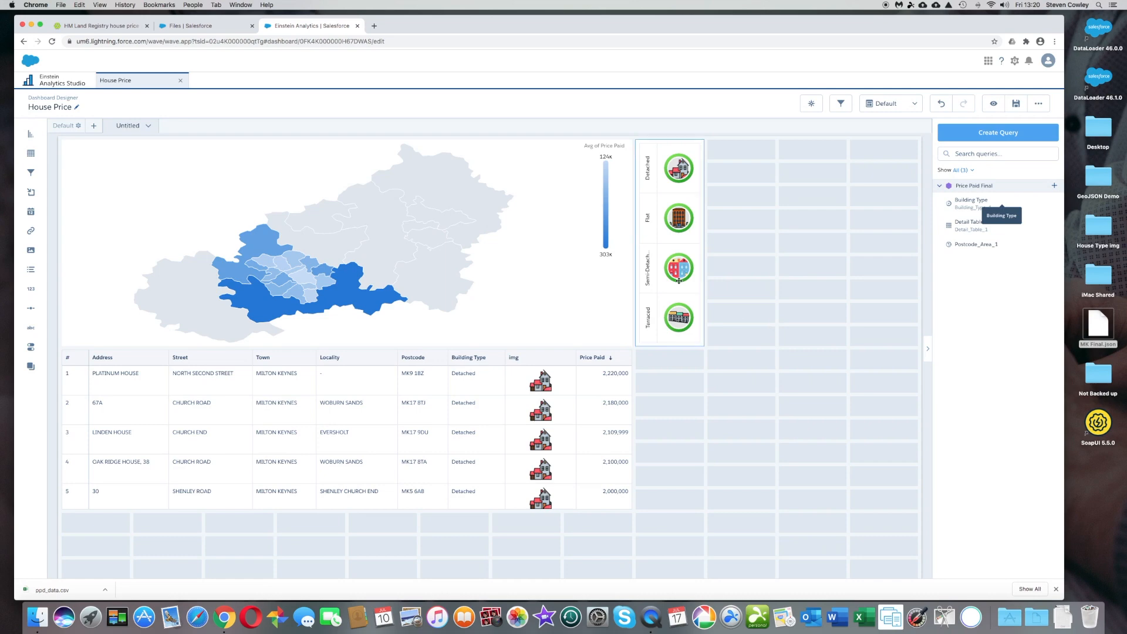
- Move the Building Type gauge chart to the first column of the dashboard's top row
left_click(664, 263, "super")
left_click_drag(337, 251, 105, 242)
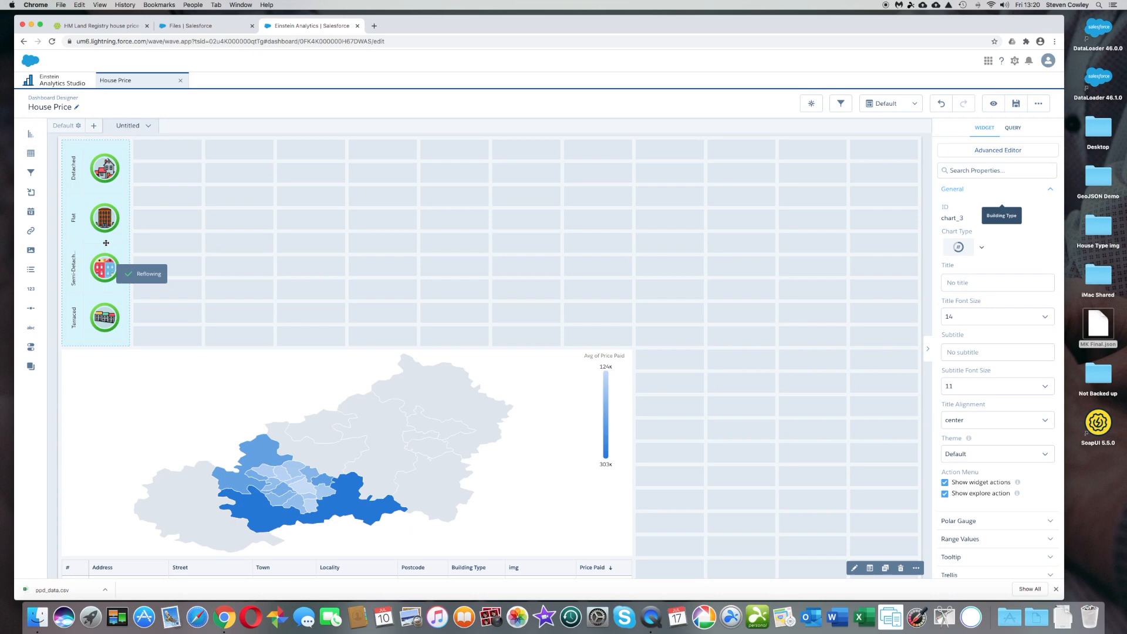
mouse_move(106, 242)
left_mouse_down()
mouse_move(161, 239)
mouse_move(124, 237)
left_mouse_up()
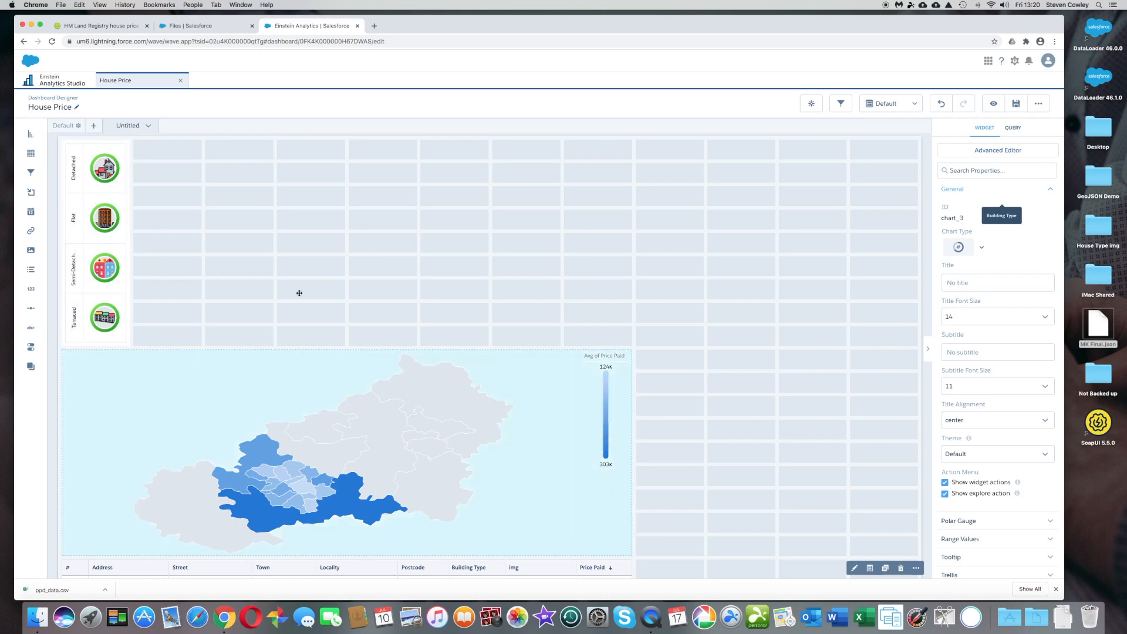
- Move the map up beside the gauge chart and narrow it by one column to align with the detail table's edge
left_click_drag(325, 259, 681, 226)
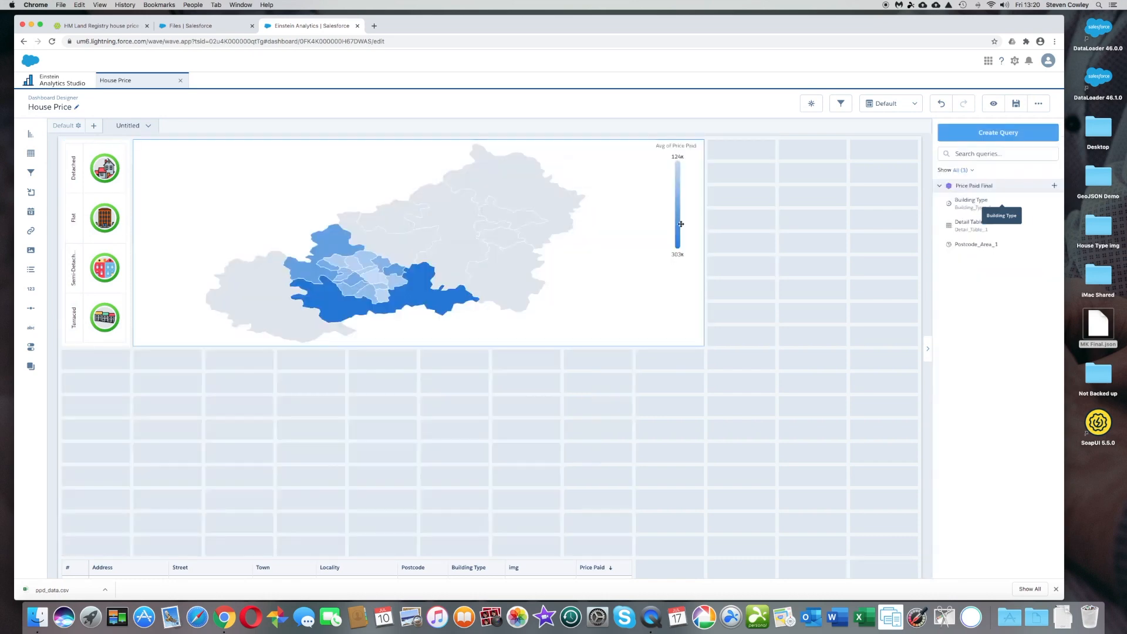
left_click(704, 237)
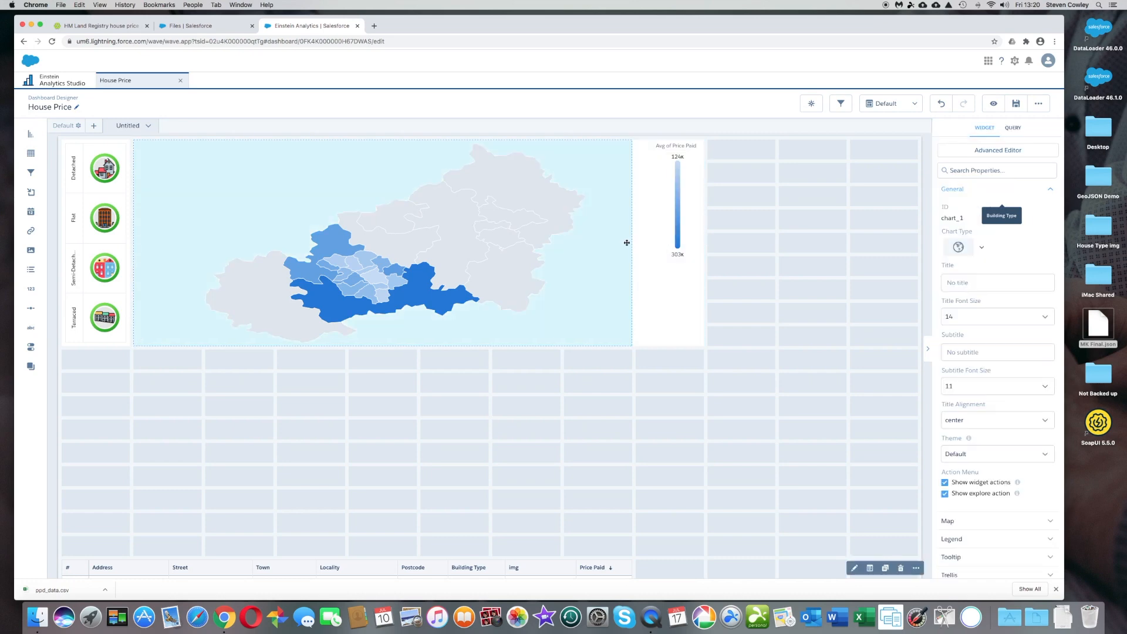
left_click(478, 556)
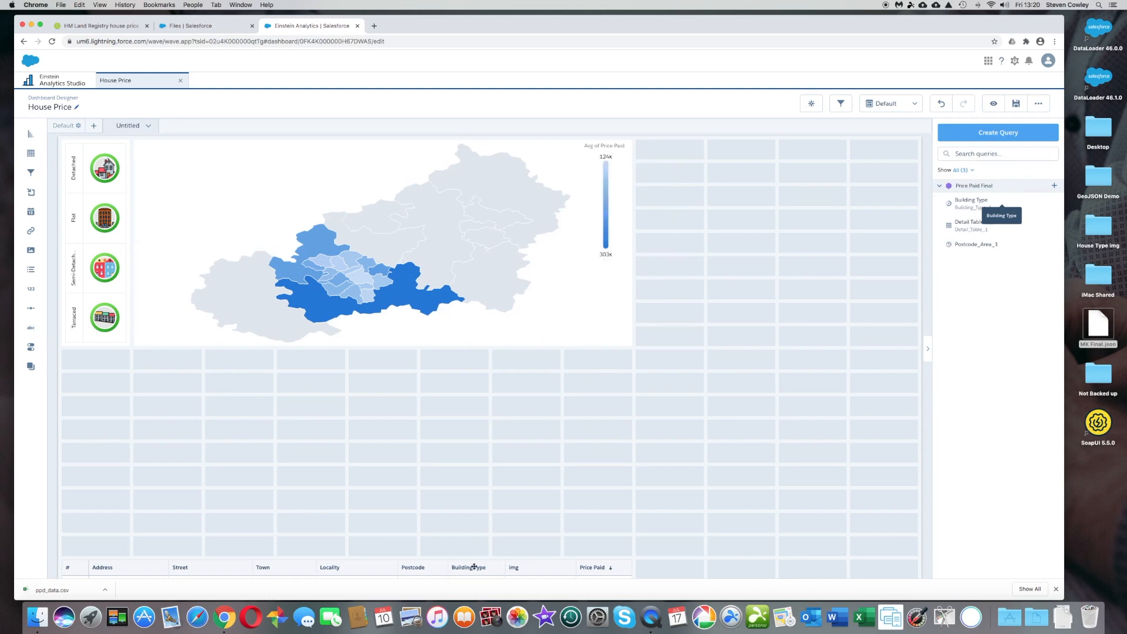
- Move the detail table directly below the gauge chart and map, and save the House Price dashboard in My Private App
left_click_drag(473, 412, 622, 361)
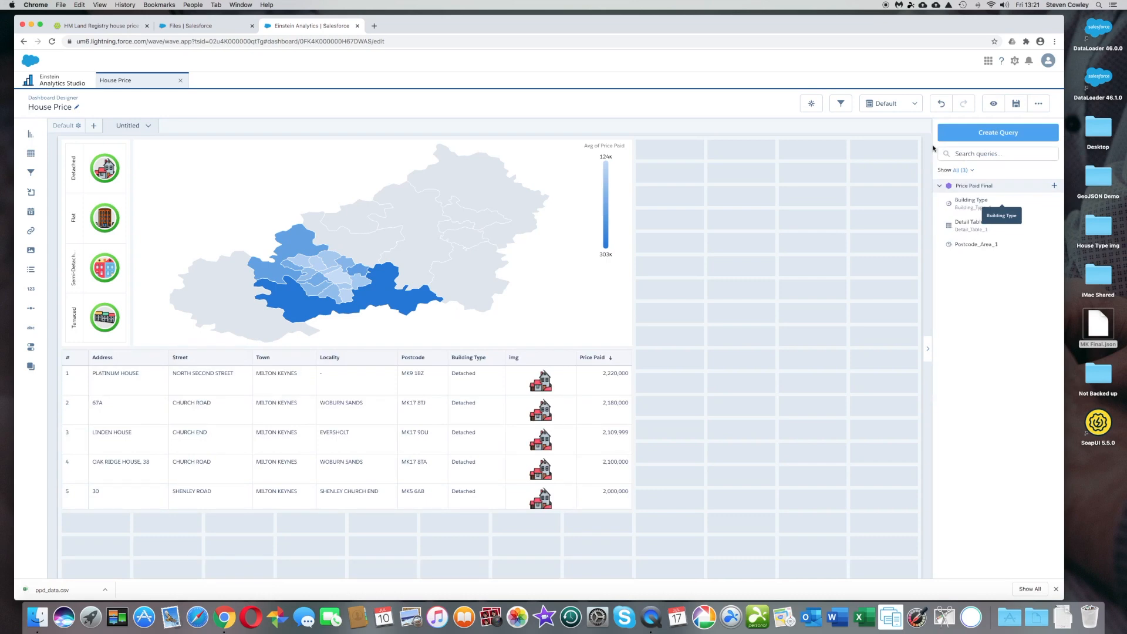
left_click(1015, 104)
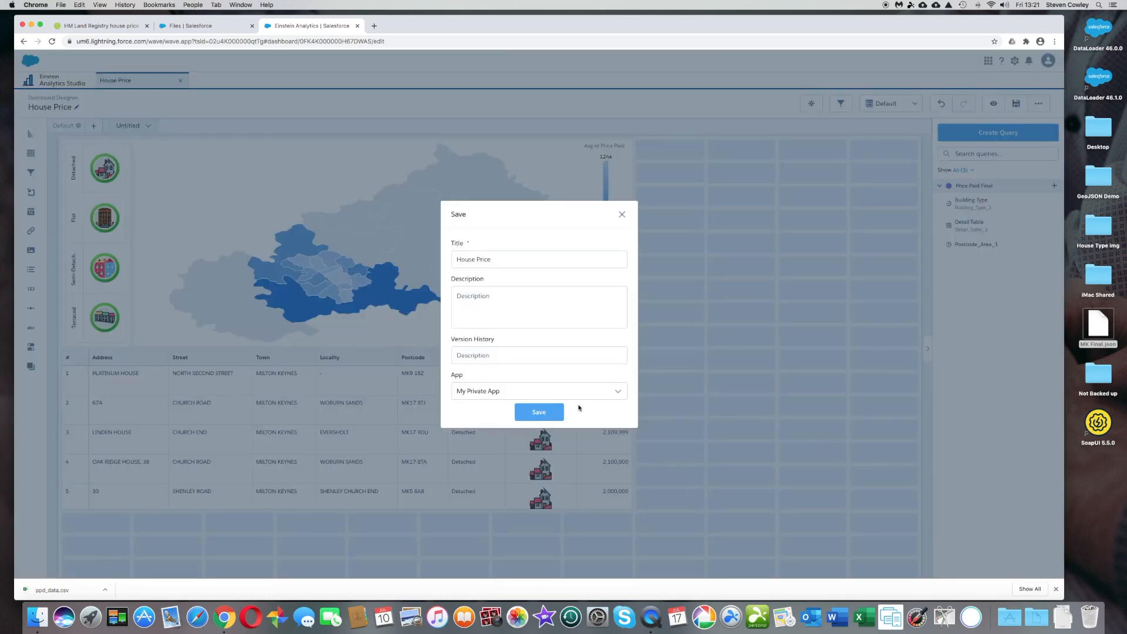
left_click(544, 413)
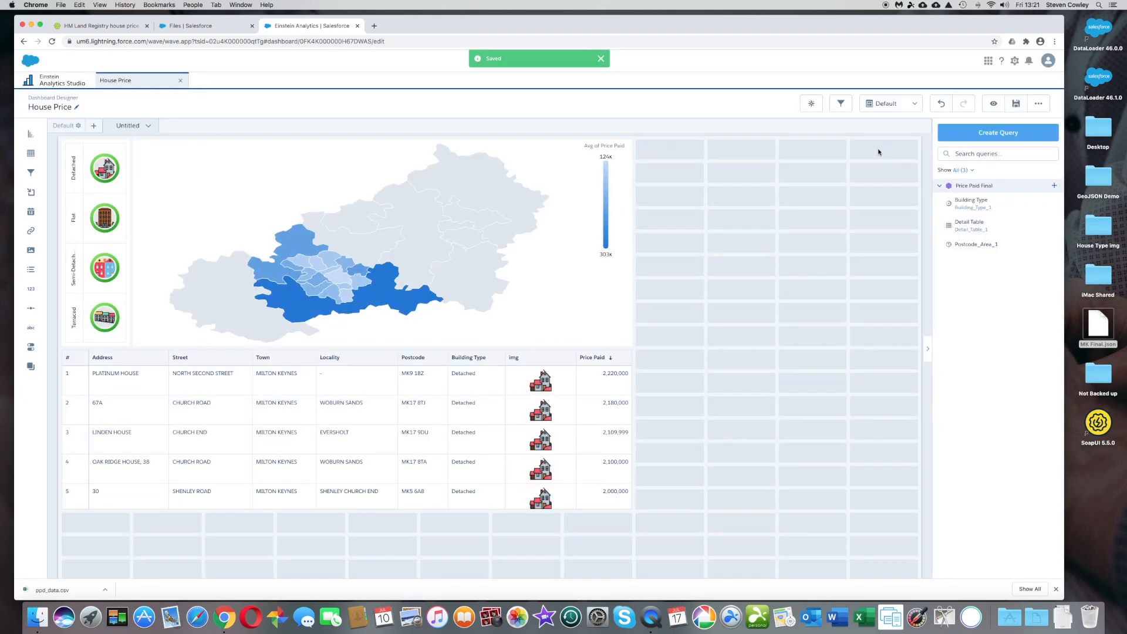
- Preview the dashboard and filter the map and detail table to the Flat building type
left_click(991, 104)
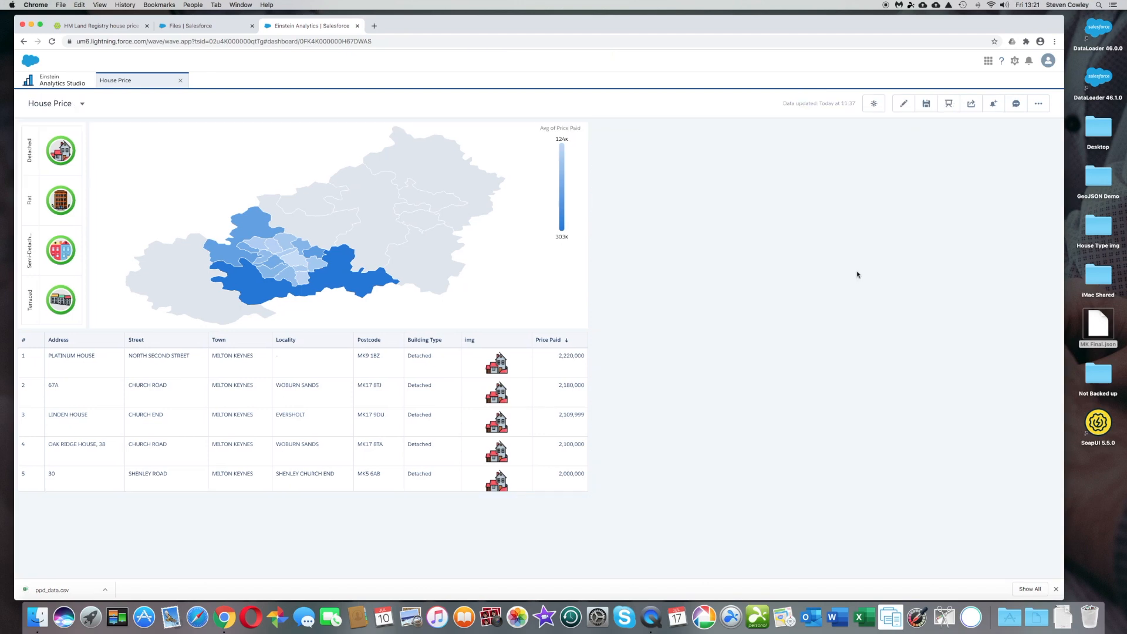
mouse_move(68, 205)
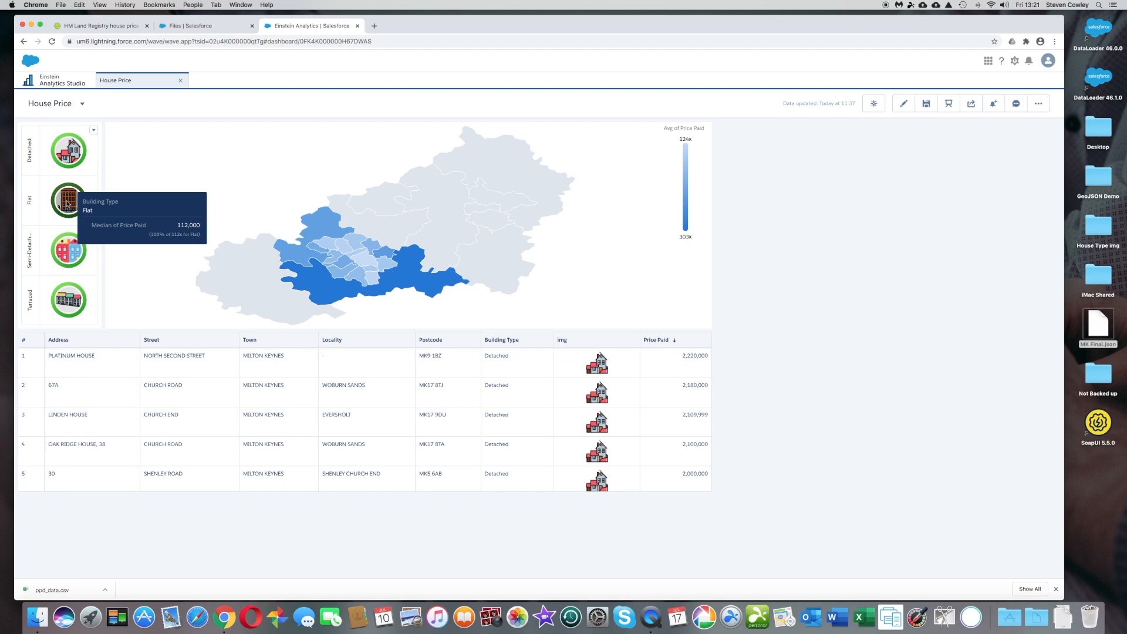
left_click(68, 204)
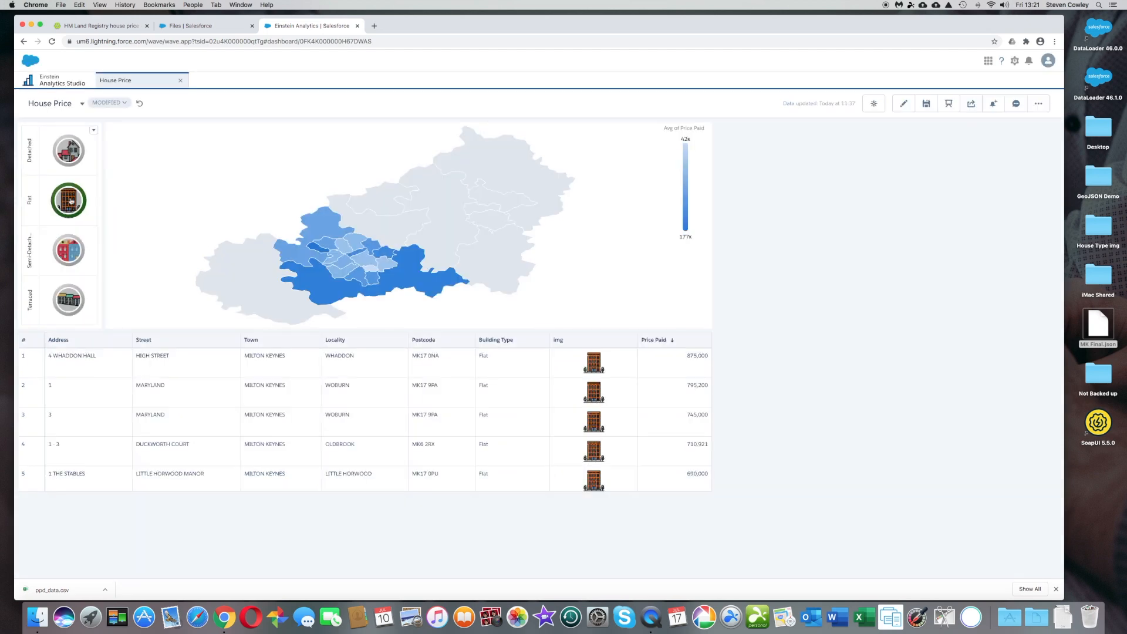
mouse_move(71, 201)
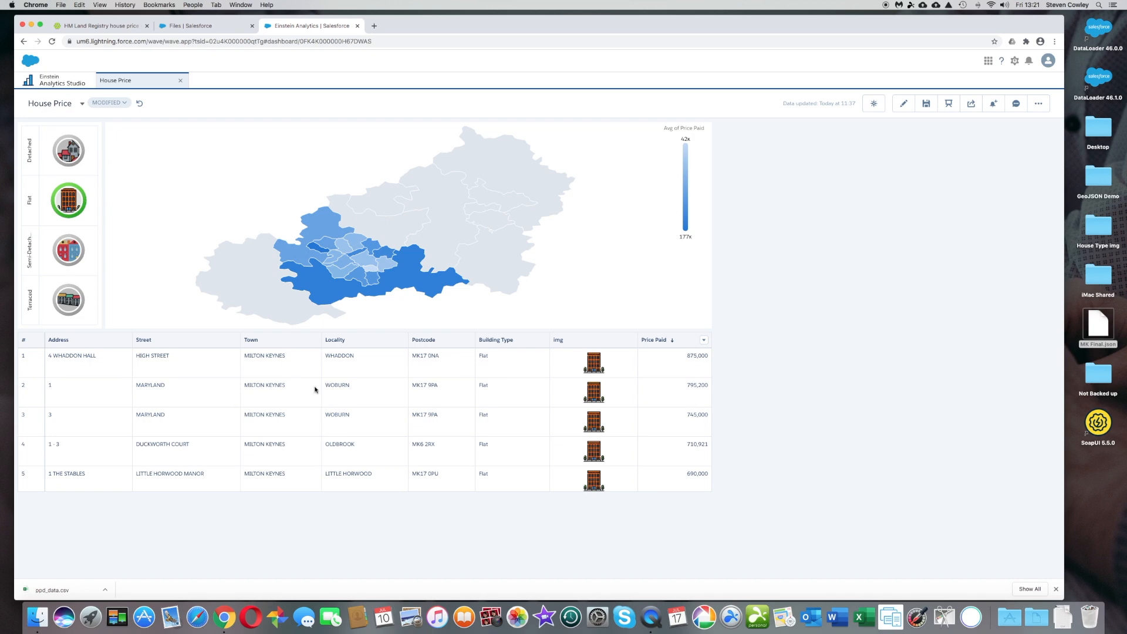
- Select postcode area MK4 on the map and switch the building type filter to Terraced, followed by Detached
mouse_move(345, 277)
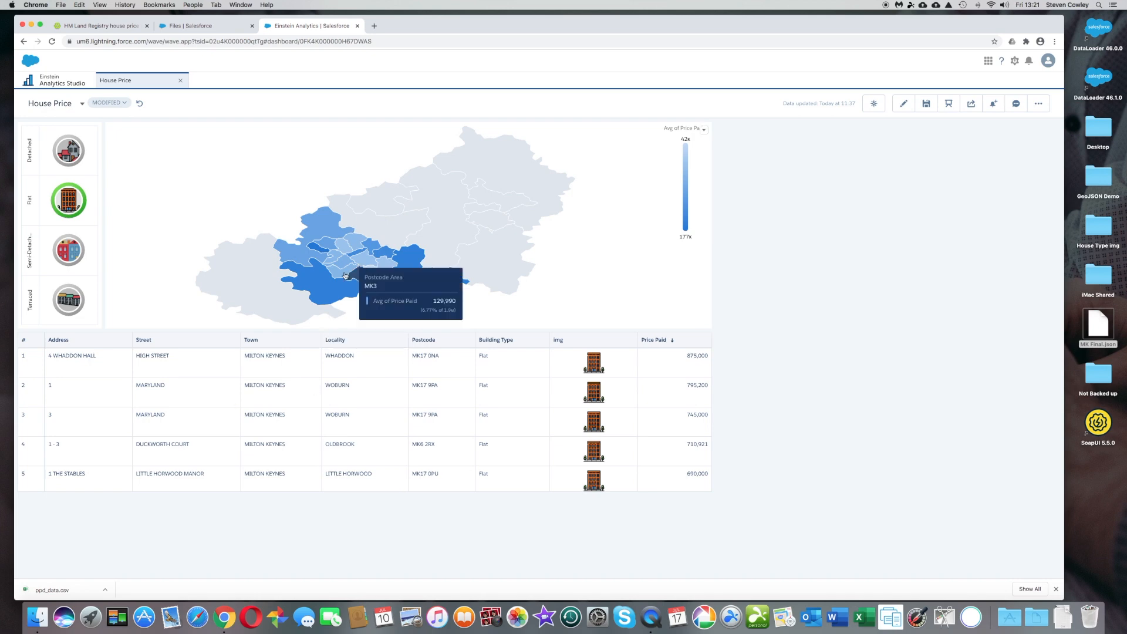
left_click(344, 273)
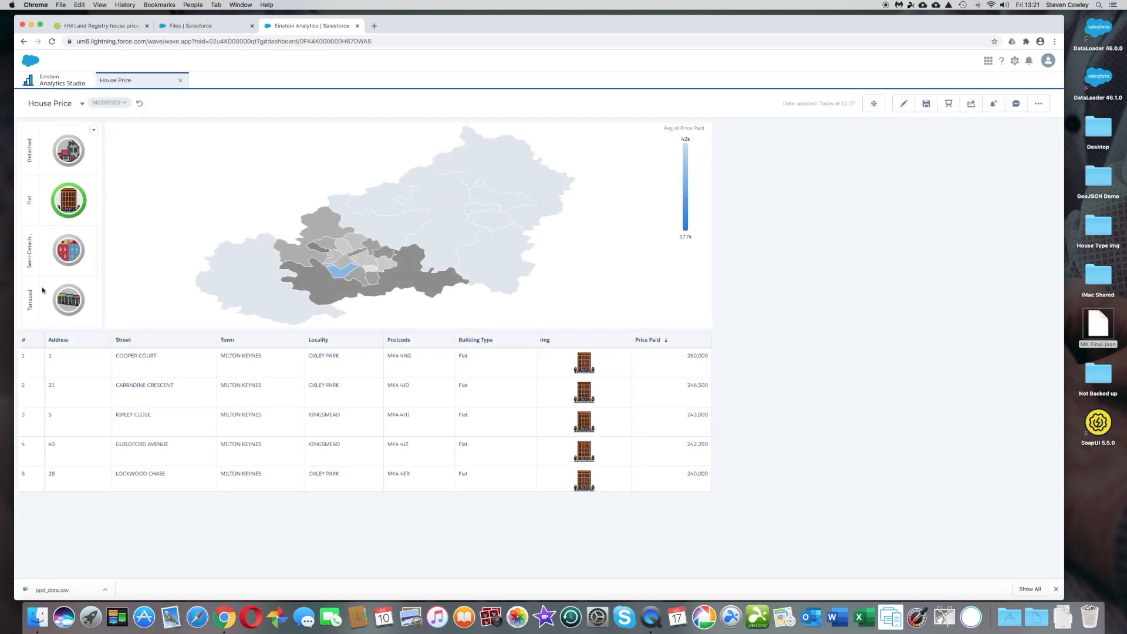
left_click(74, 301)
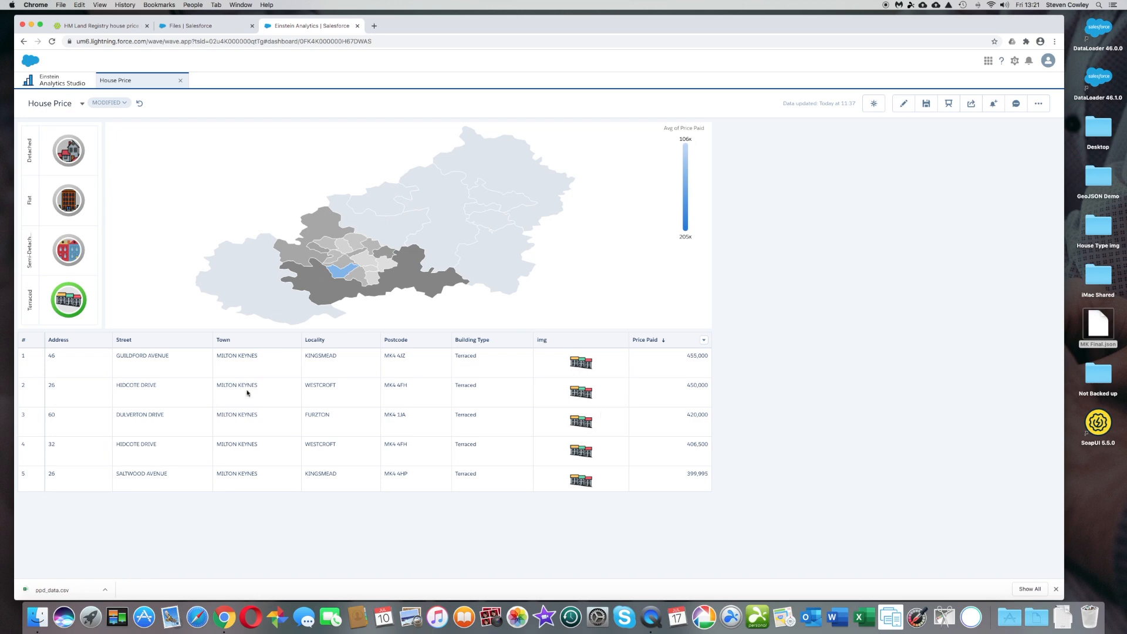
left_click(63, 157)
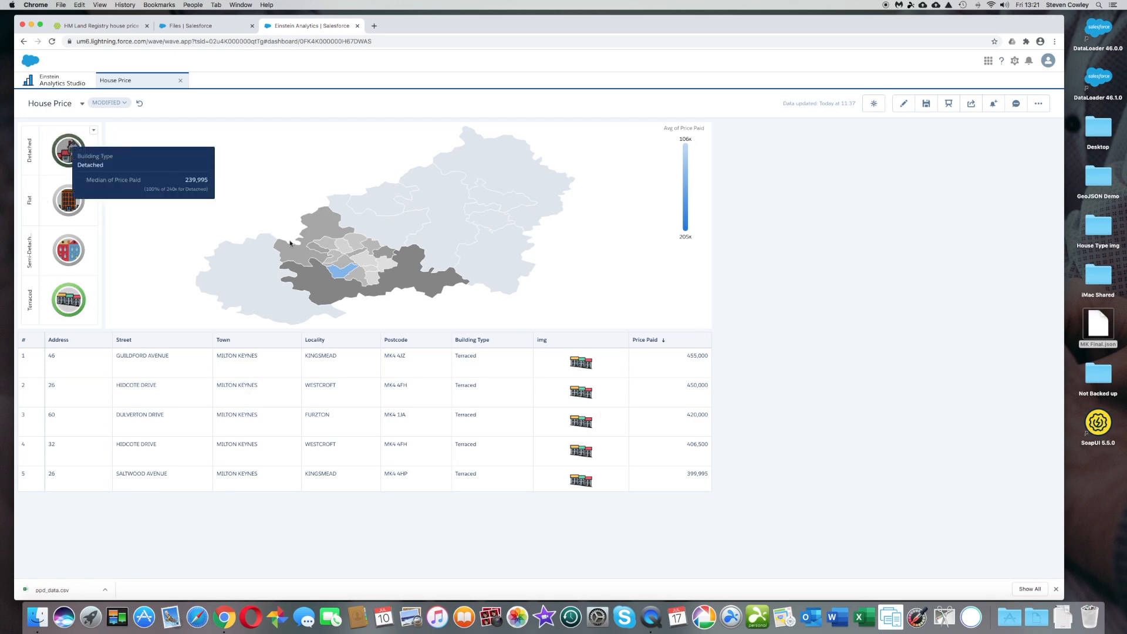